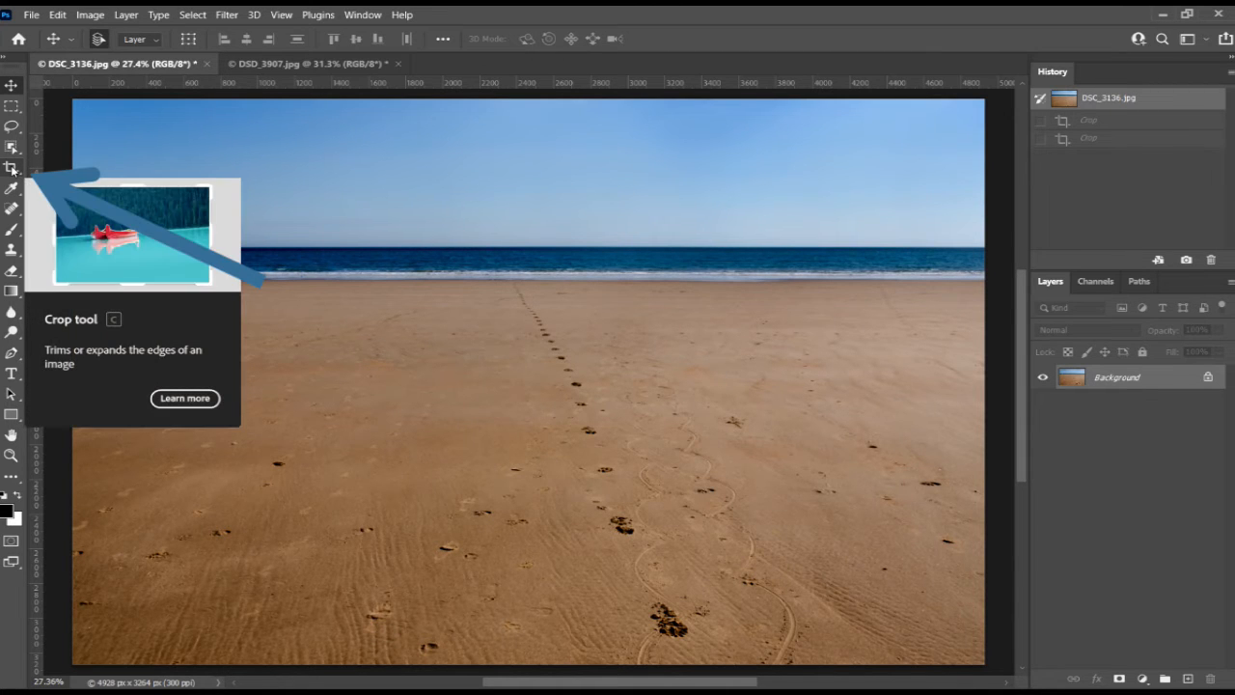
Set up the Crop tool for W x H x Resolution on the beach photo, with a width of 1128 px.
click(12, 169)
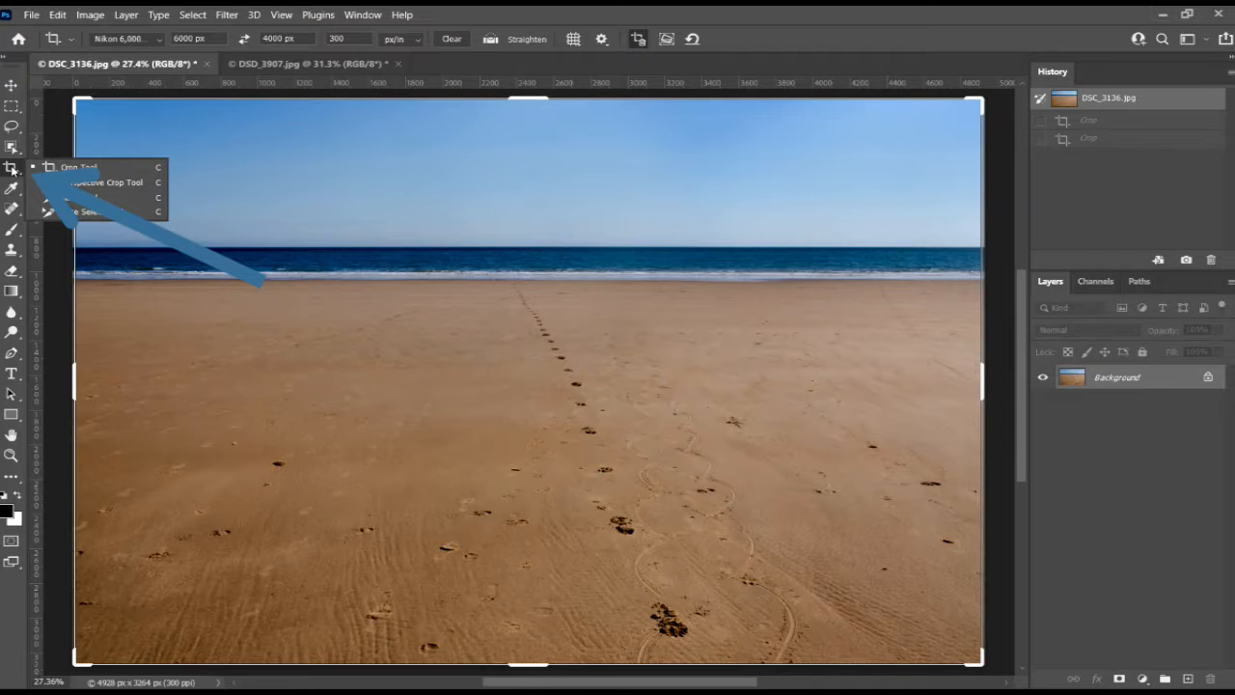
click(160, 41)
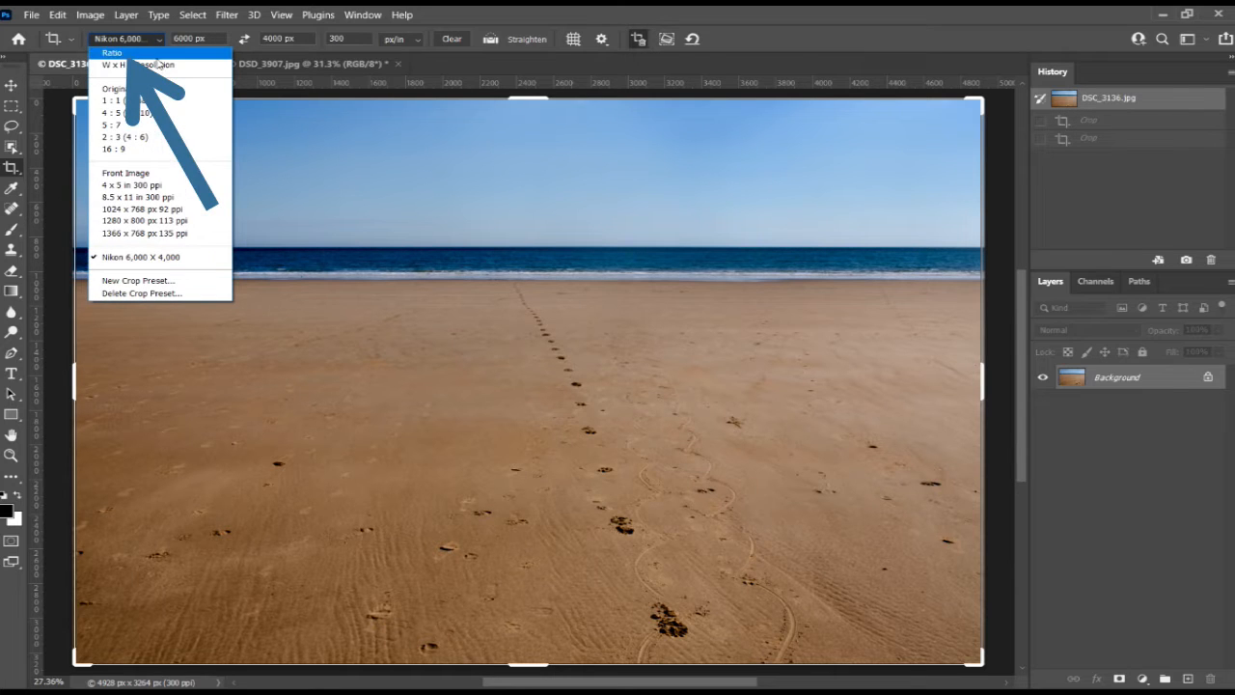
click(159, 66)
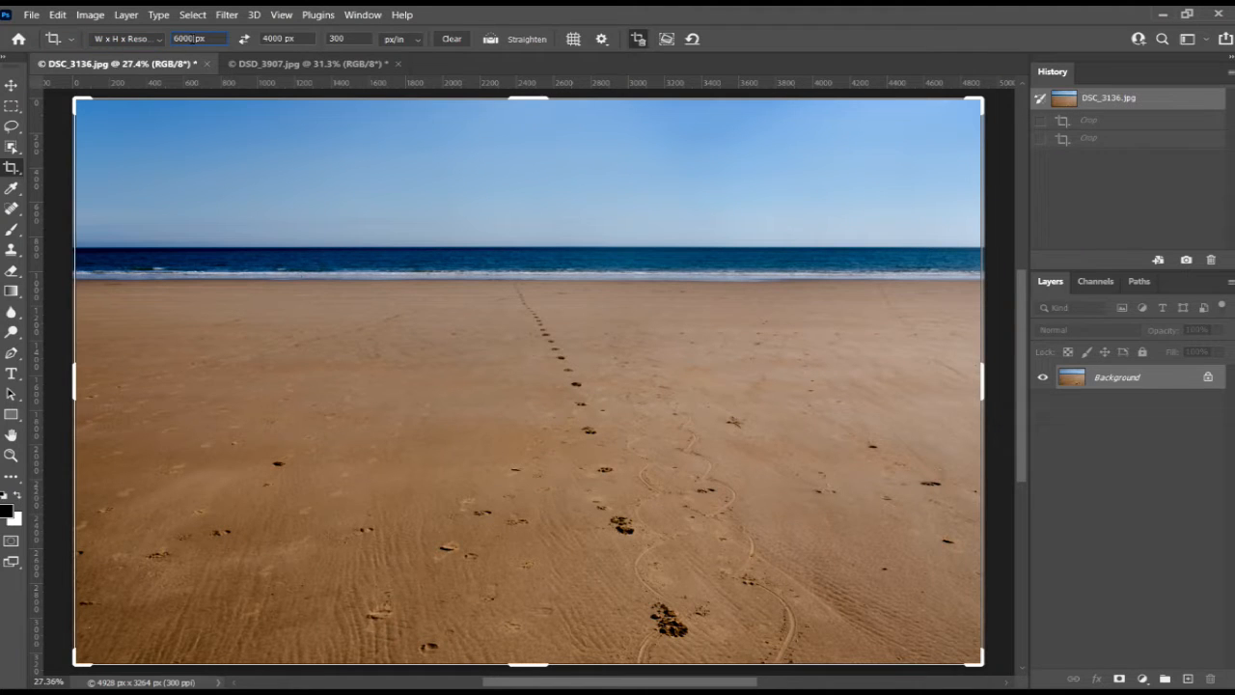
double_click(188, 39)
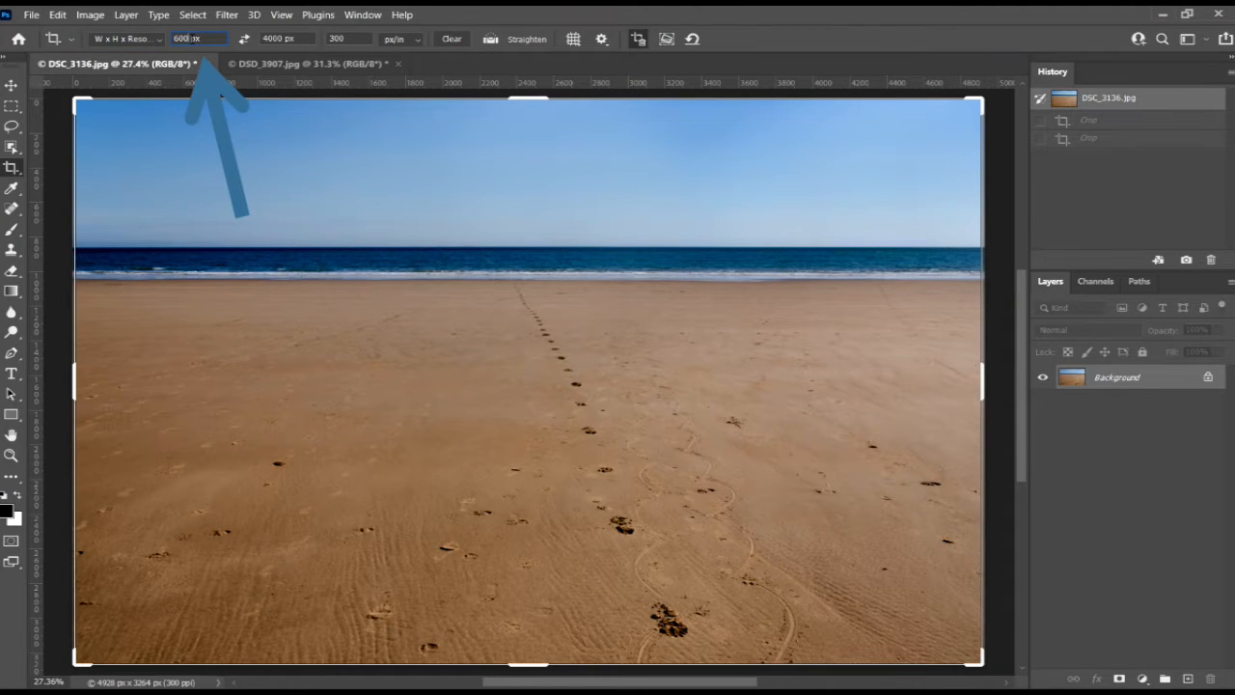
key(BackSpace)
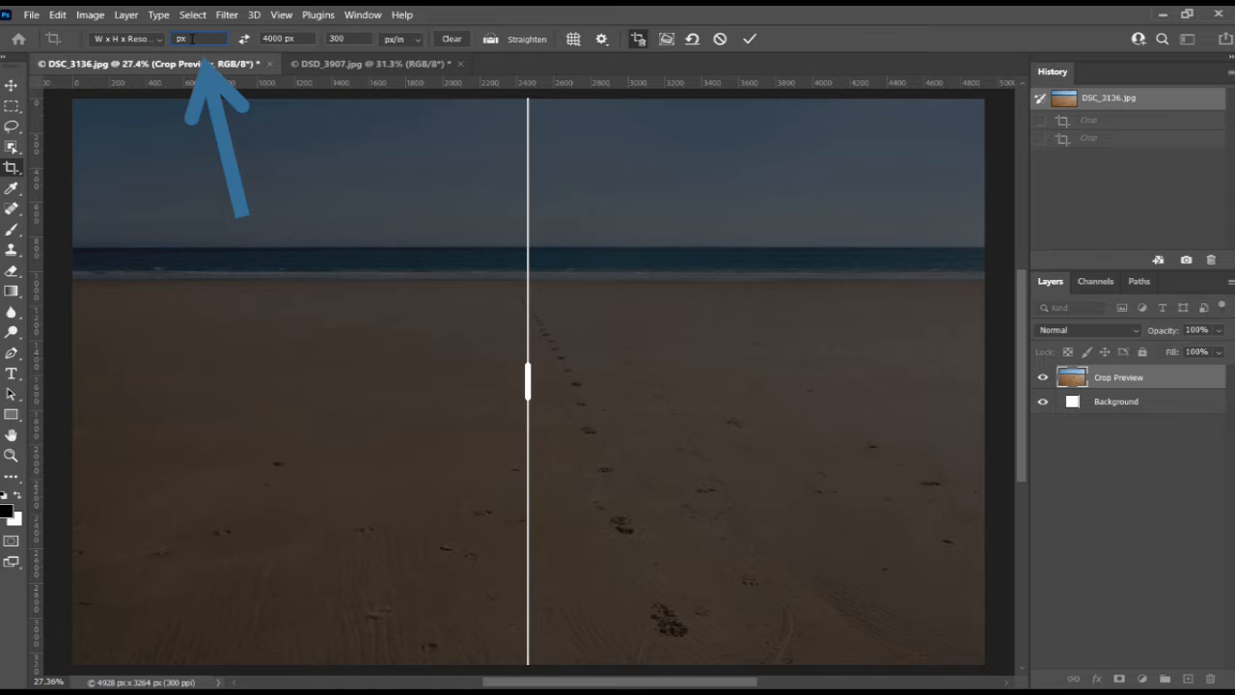
text(1128)
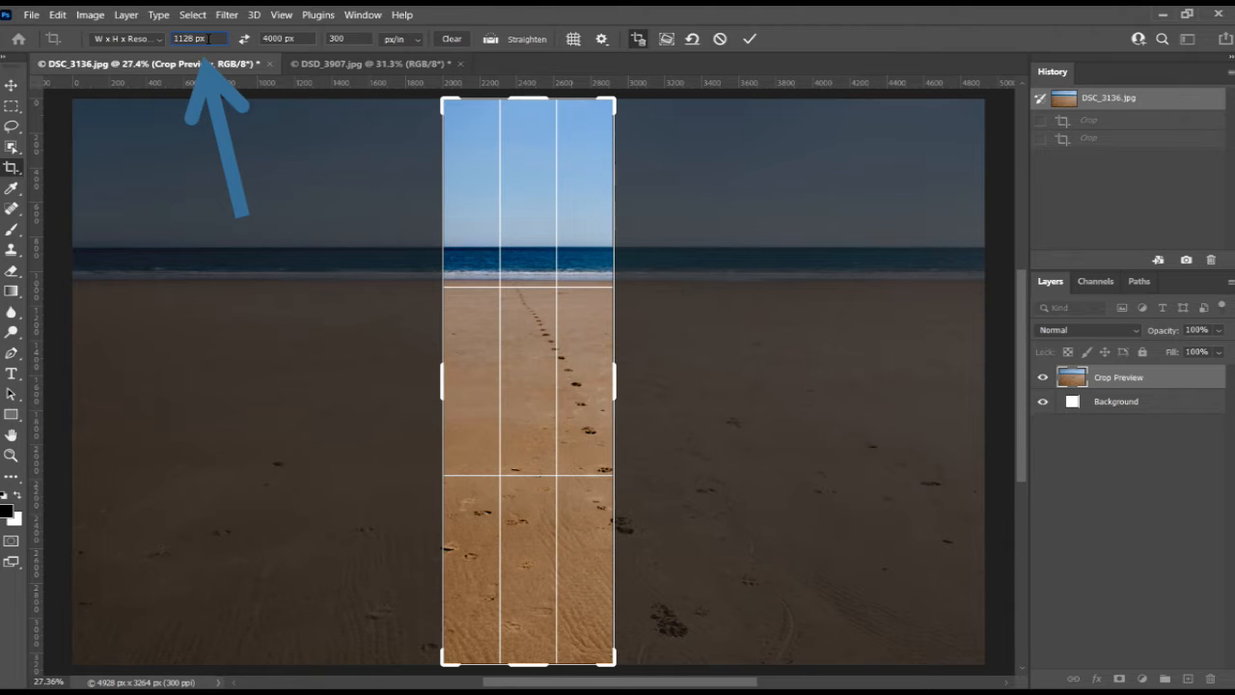
Set the crop height to 191 px and the resolution to 72 px/in.
click(280, 39)
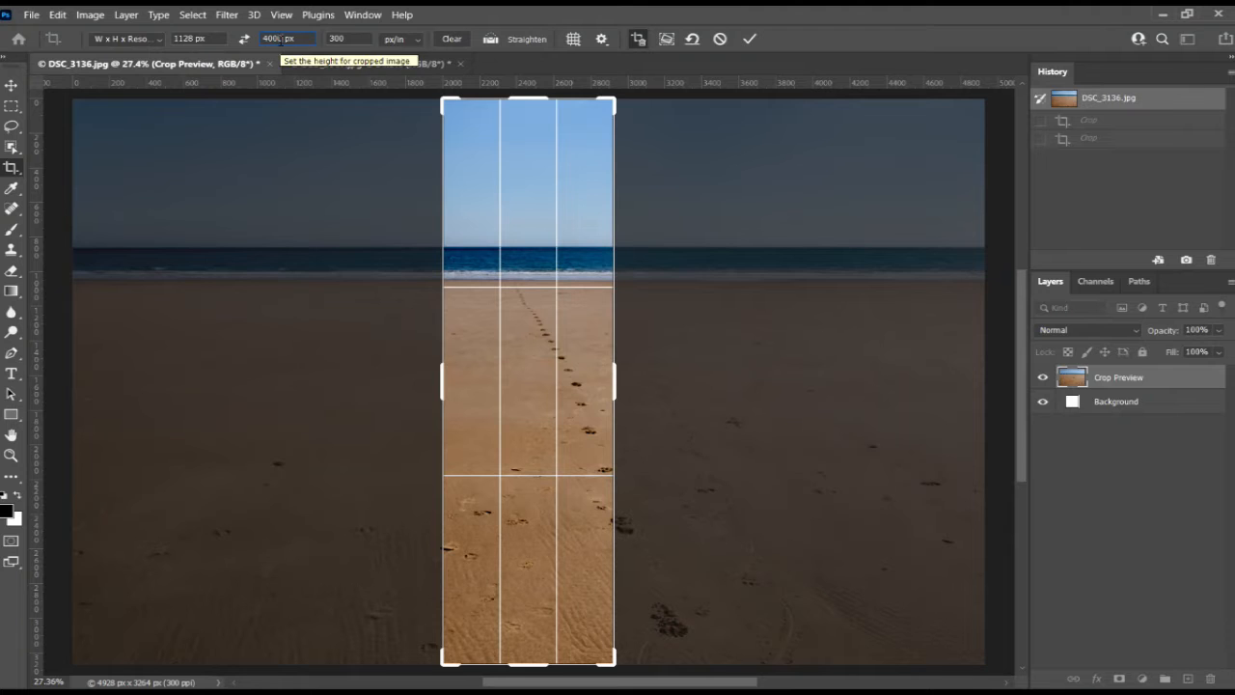
key(BackSpace)
key(BackSpace)
key(BackSpace)
key(BackSpace)
text(191)
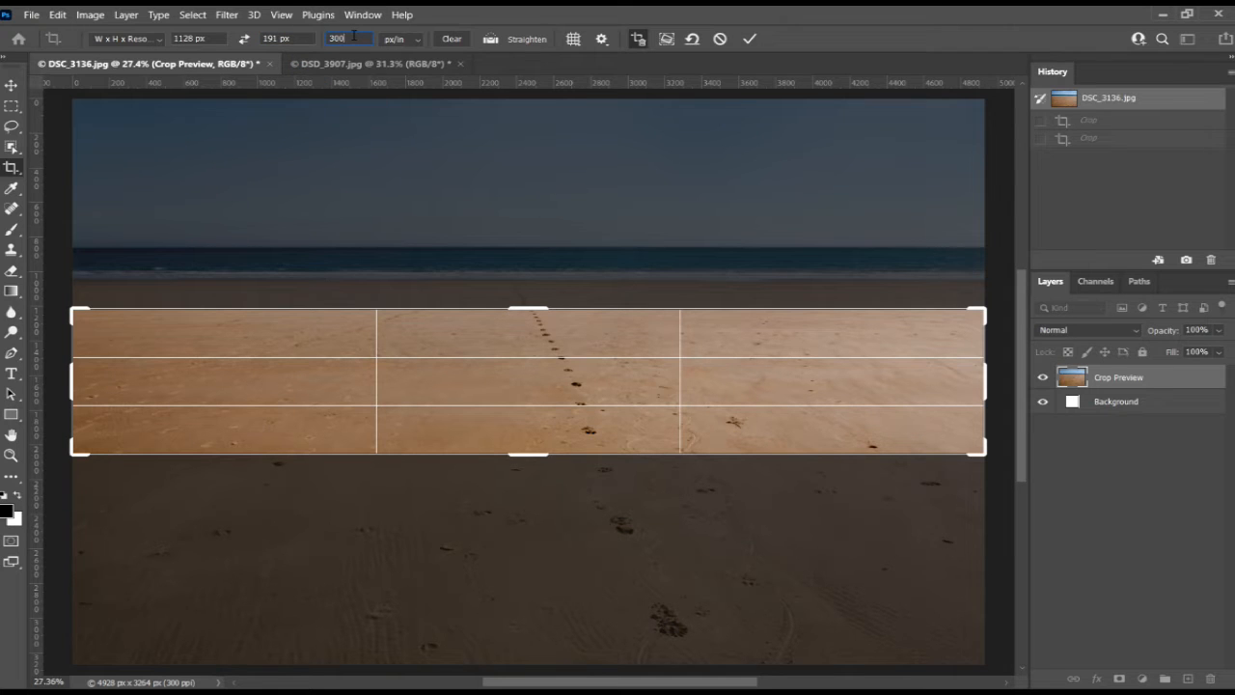
key(BackSpace)
key(BackSpace)
key(BackSpace)
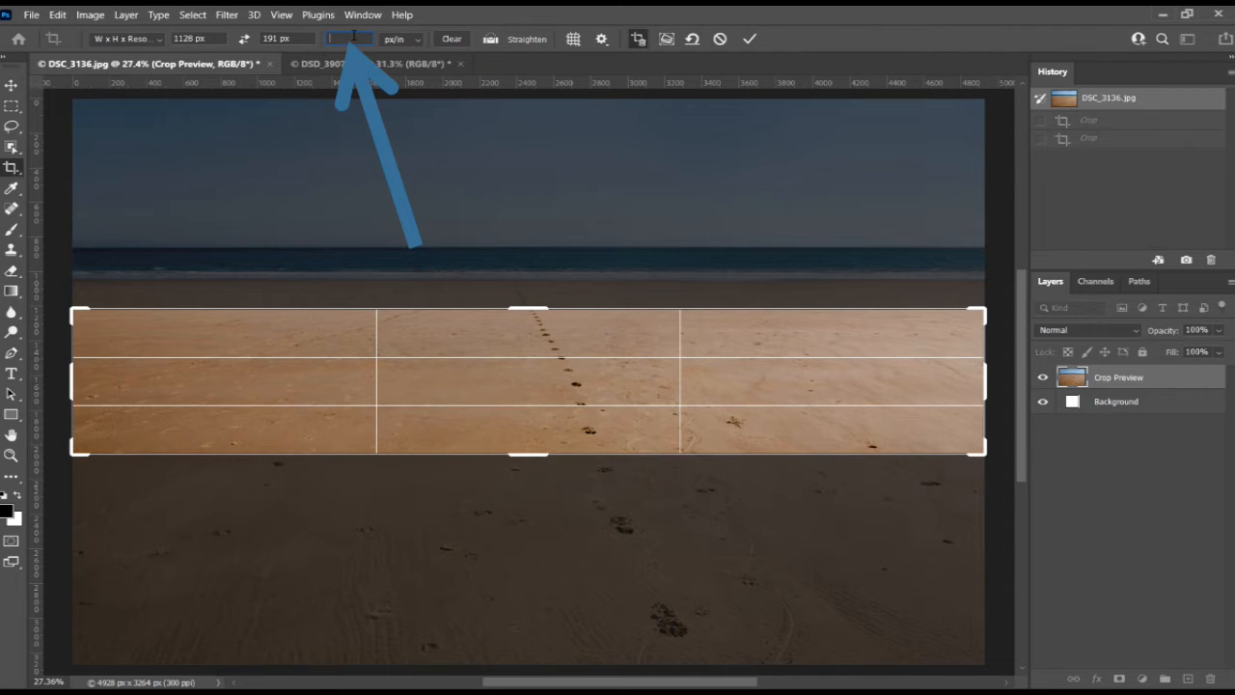
text(72)
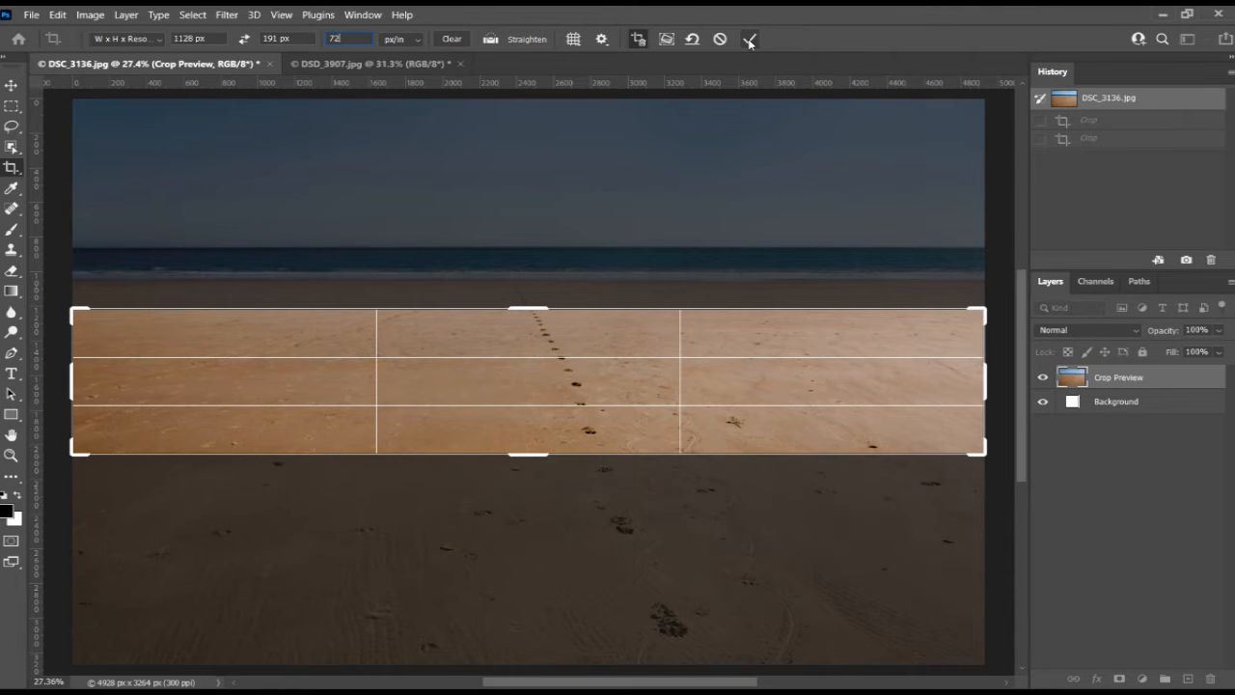
Save the current crop dimensions as a new crop preset named LinkedIn.
click(161, 39)
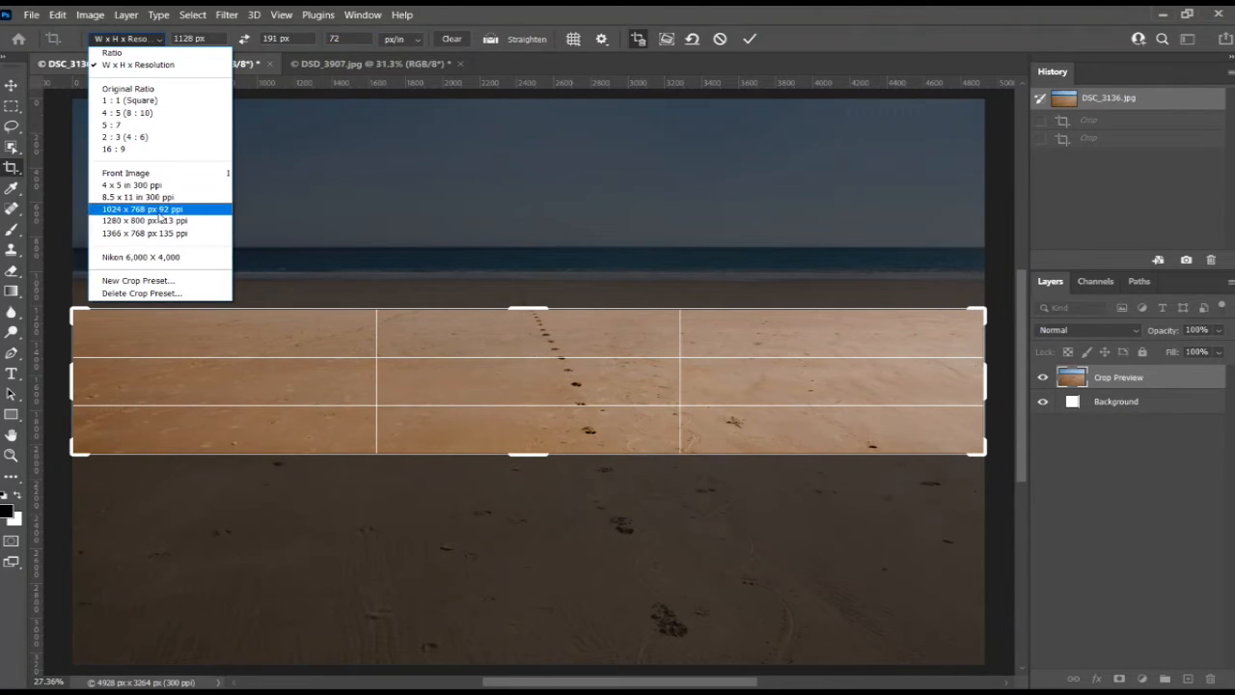
click(170, 280)
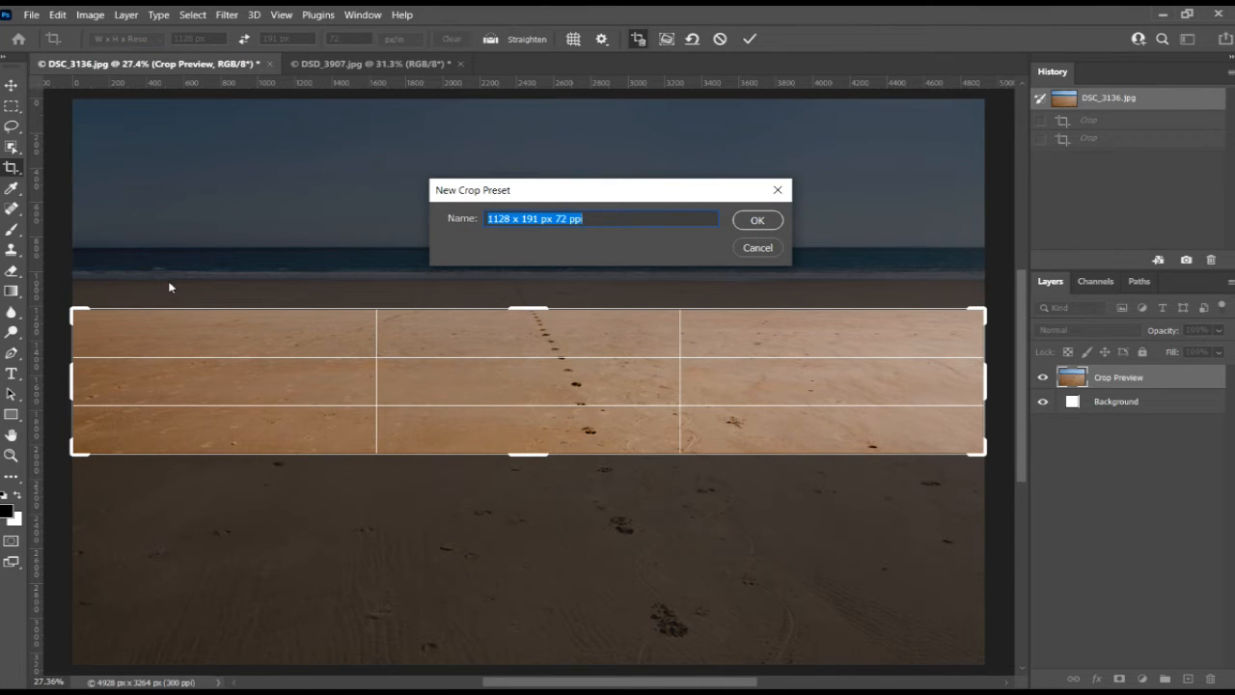
text(Linked)
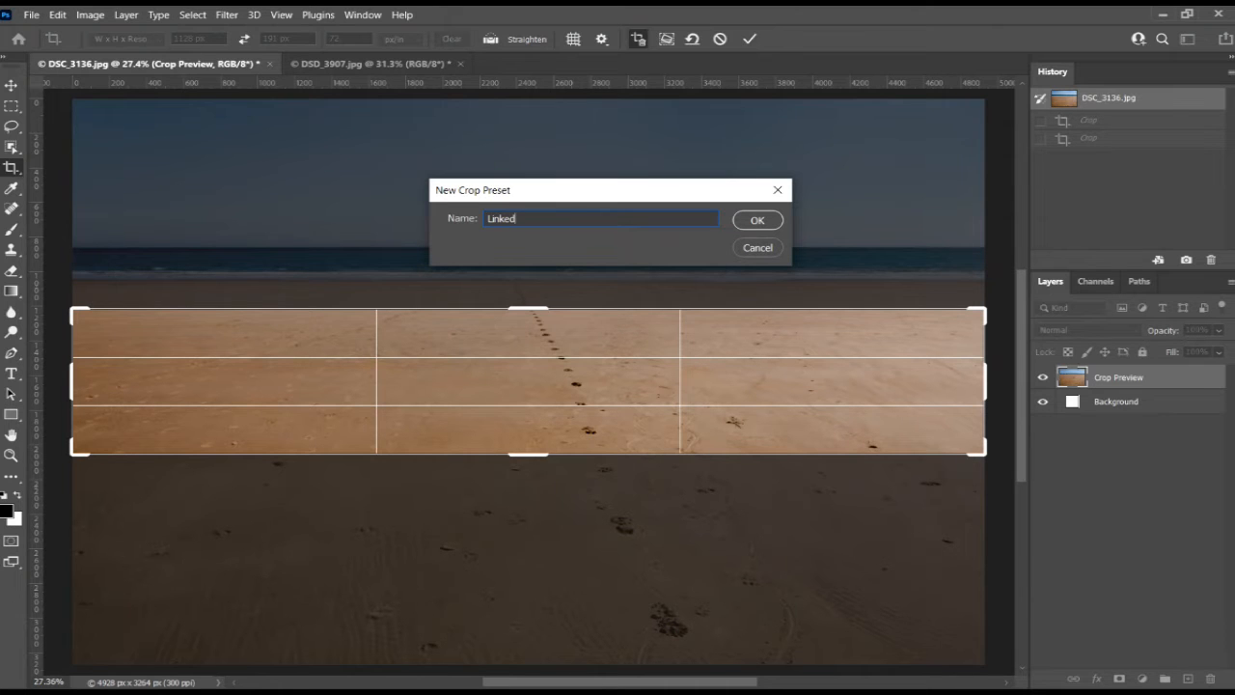
text(In)
click(766, 220)
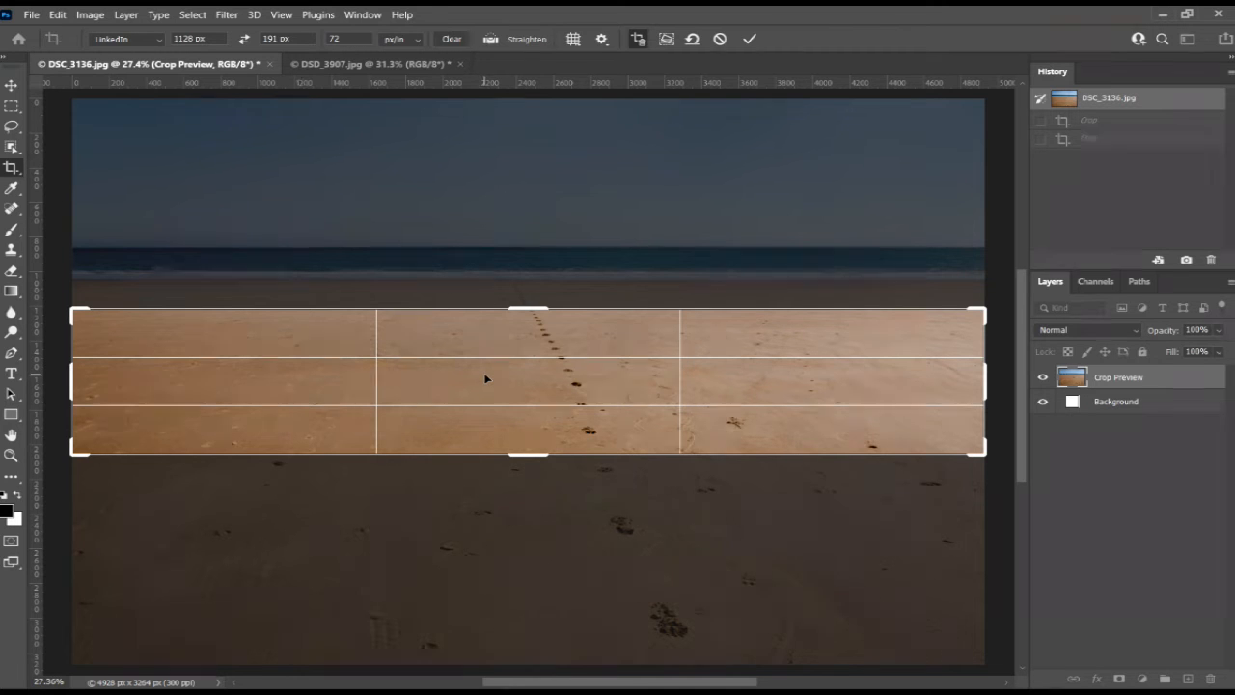
Reposition the beach photo so the crop frame covers the sea, horizon and upper sand, and apply the crop.
drag(485, 378, 485, 382)
drag(491, 393, 486, 468)
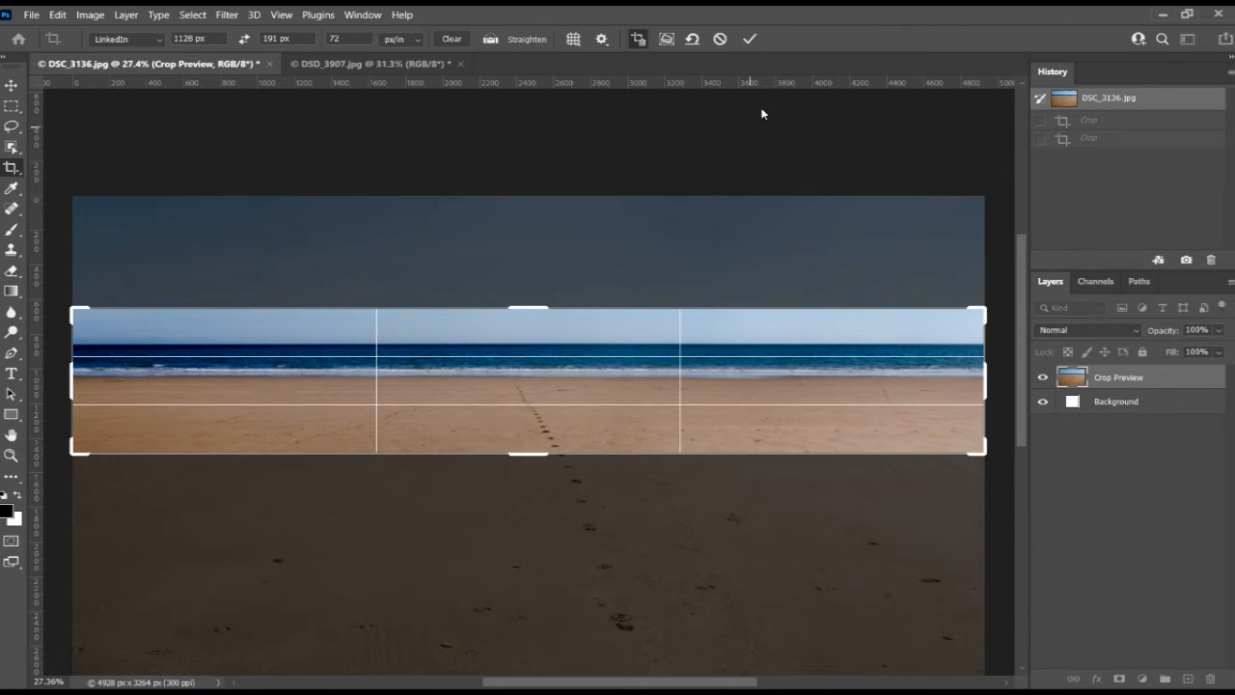
click(749, 40)
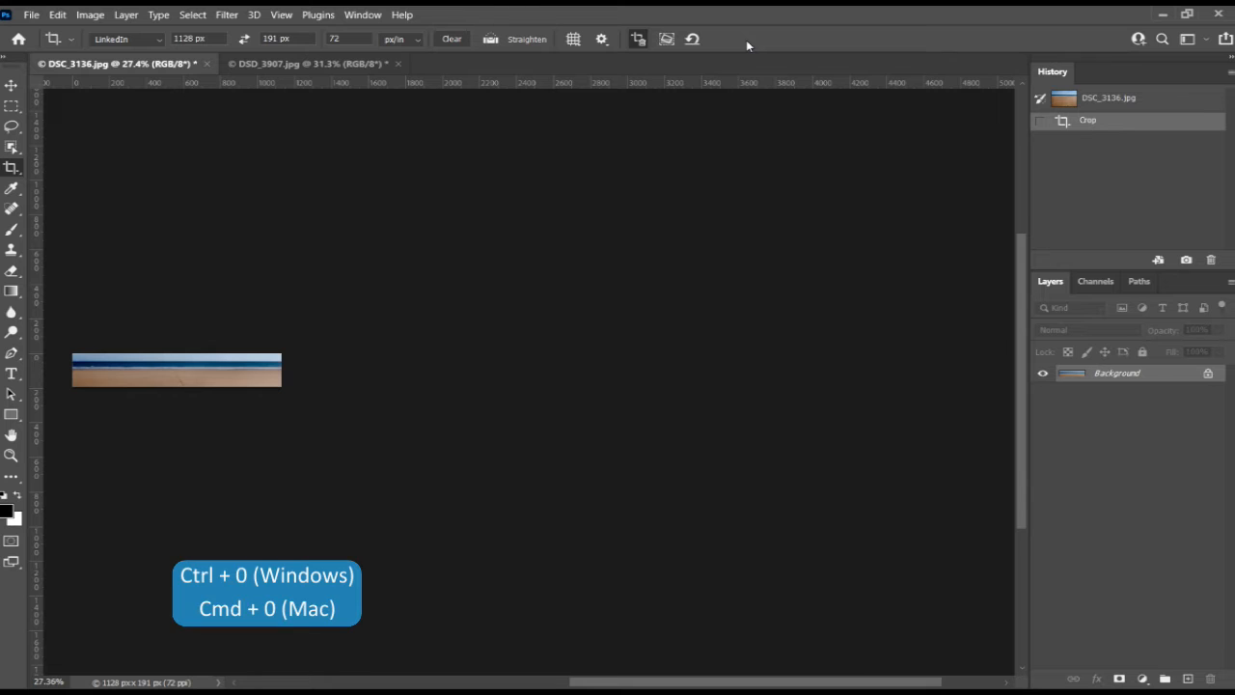
key(ctrl+0)
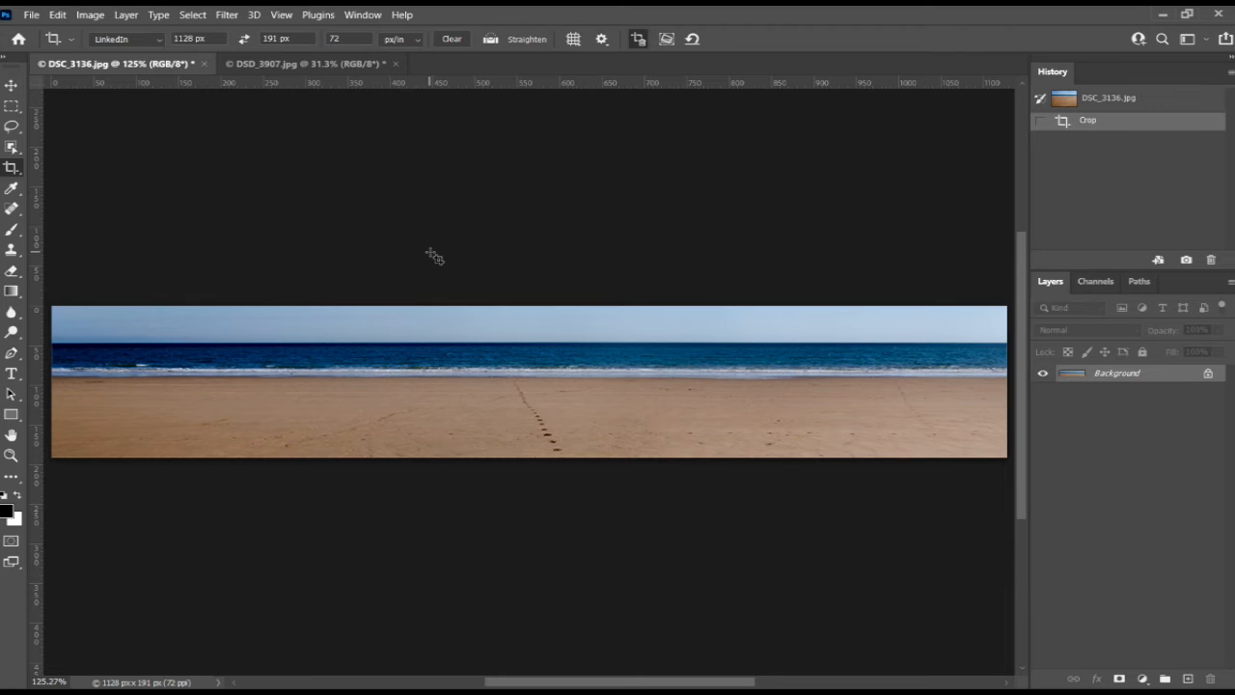
Switch to the train photo DSD_3907.jpg and select the Nikon 6,000 X 4,000 crop preset.
click(328, 64)
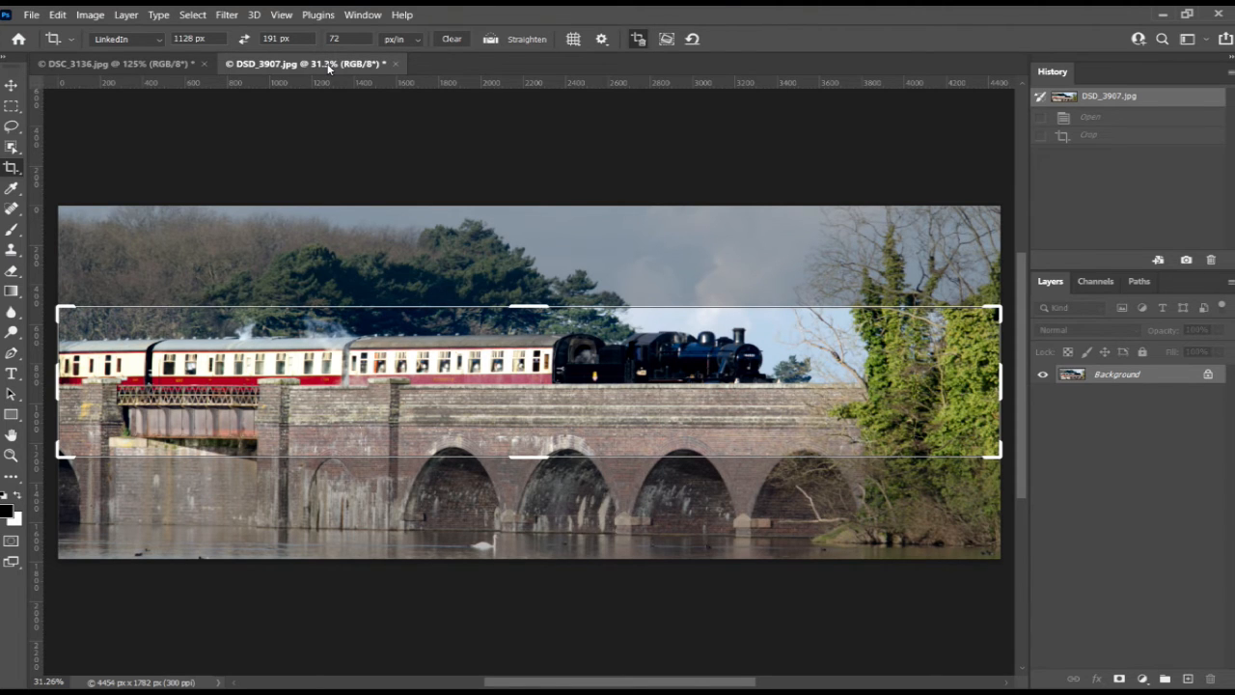
click(159, 42)
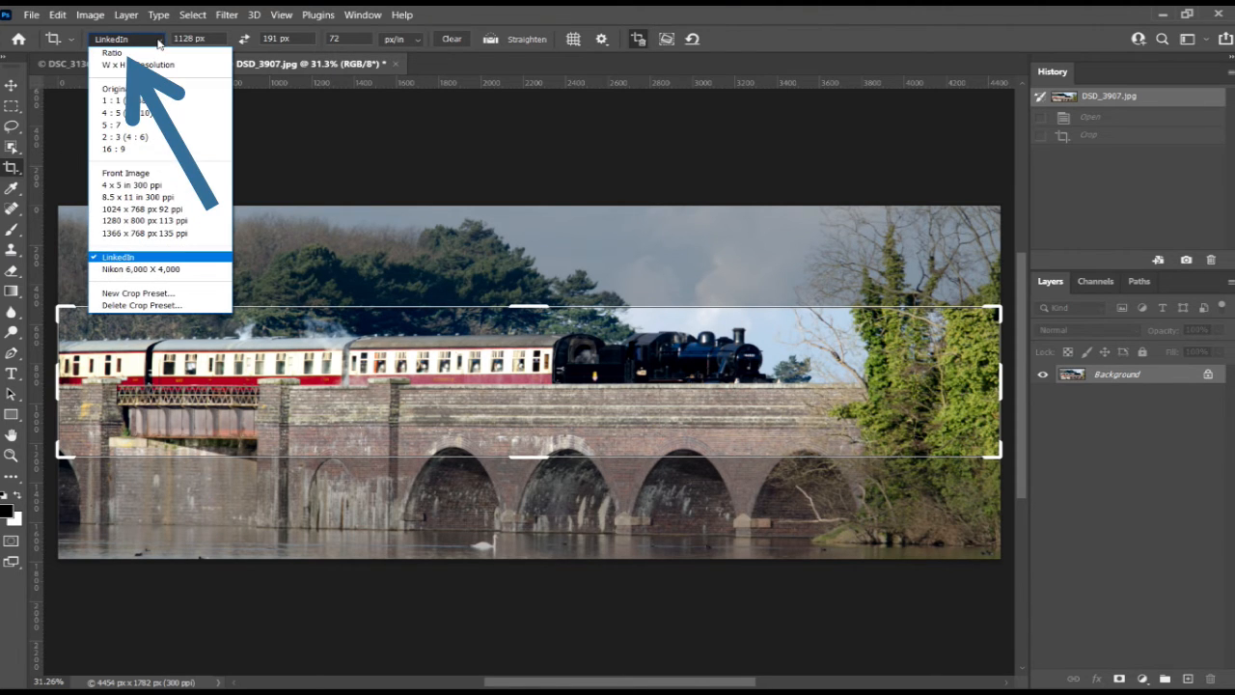
click(167, 269)
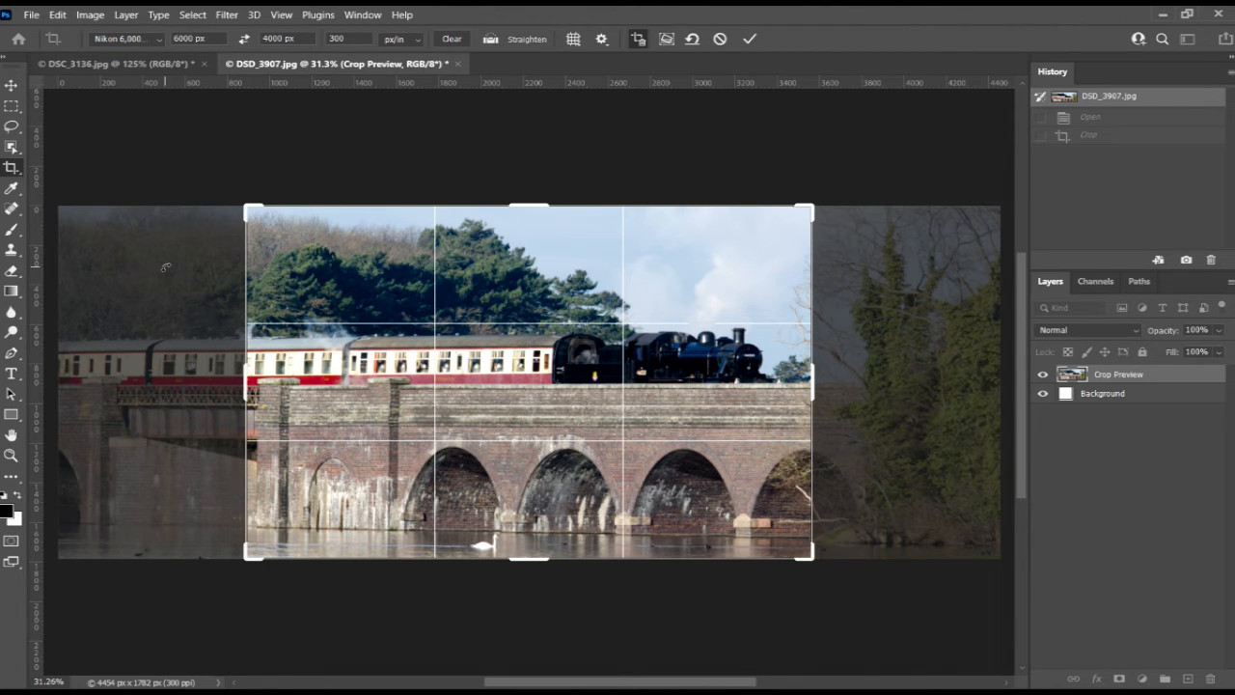
Crop the train photo with the LinkedIn preset, keeping the train and the upper part of the viaduct in frame.
click(161, 43)
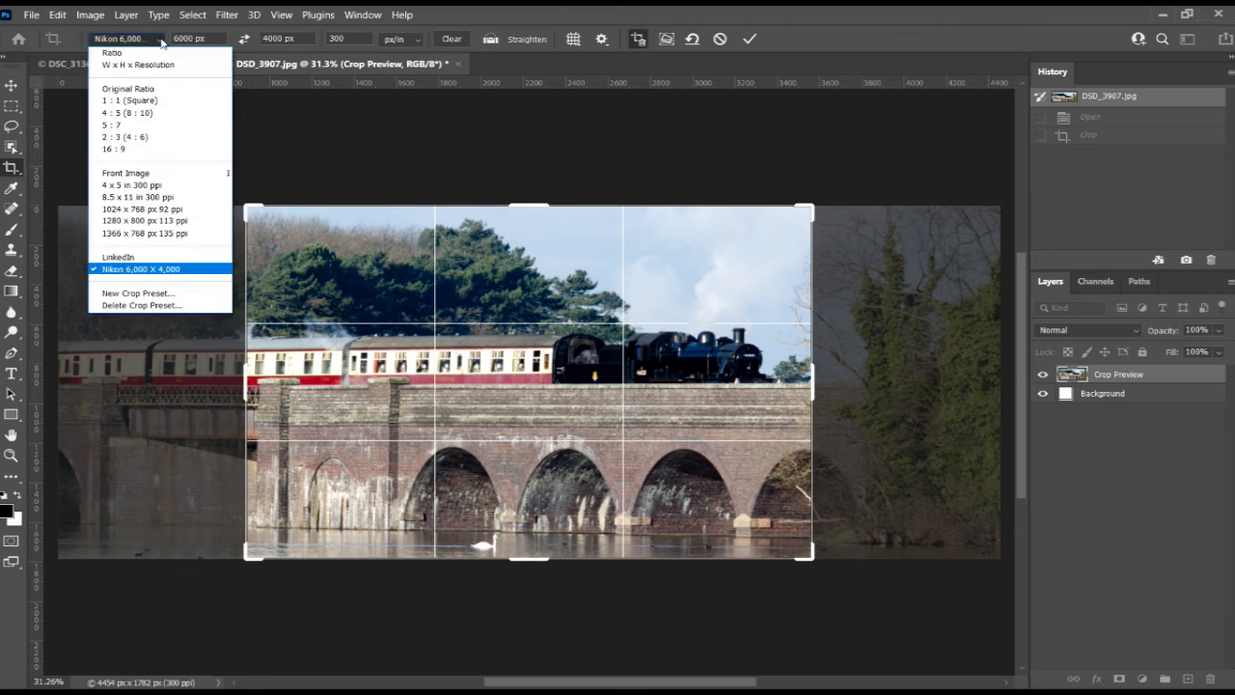
click(139, 259)
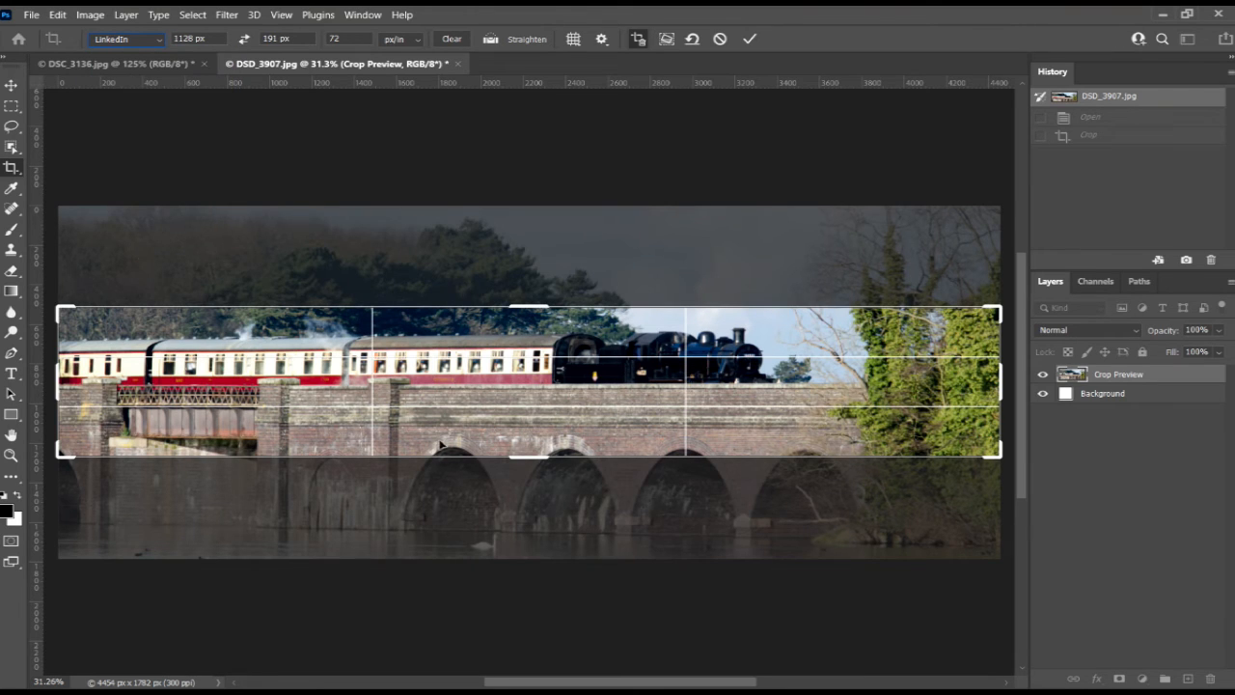
click(580, 400)
mouse_move(580, 400)
mouse_down()
mouse_move(577, 421)
mouse_move(585, 387)
mouse_move(576, 401)
mouse_up()
click(749, 38)
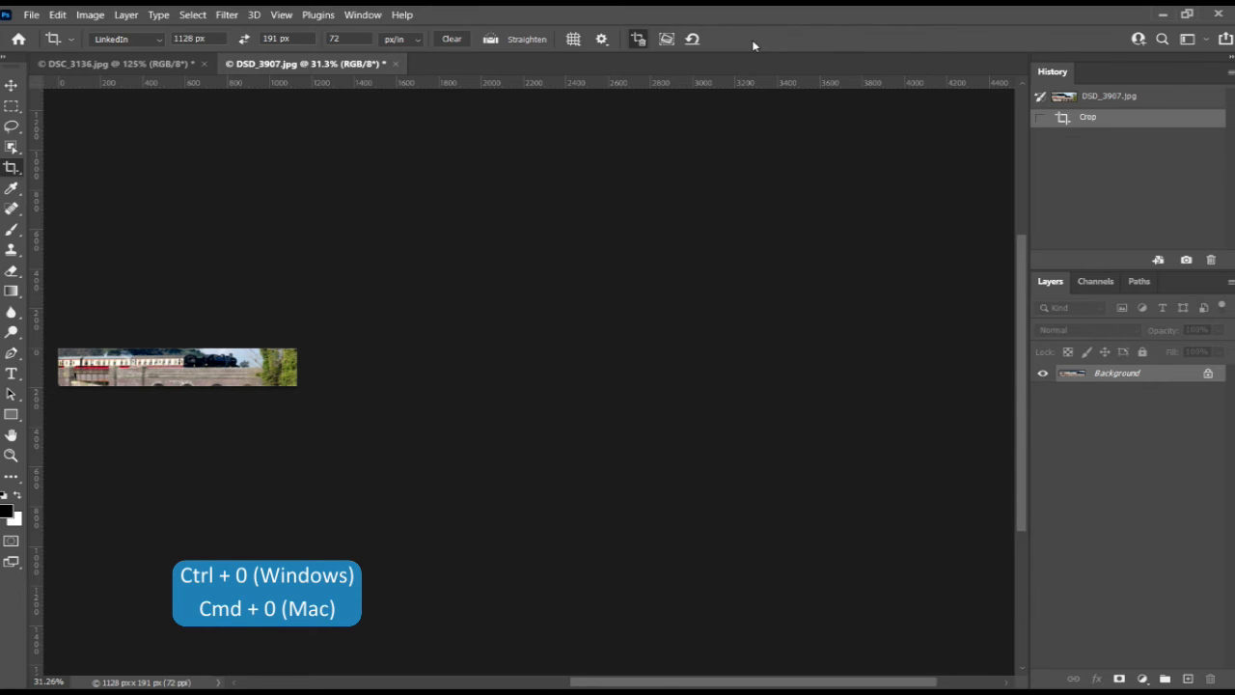
key(ctrl+0)
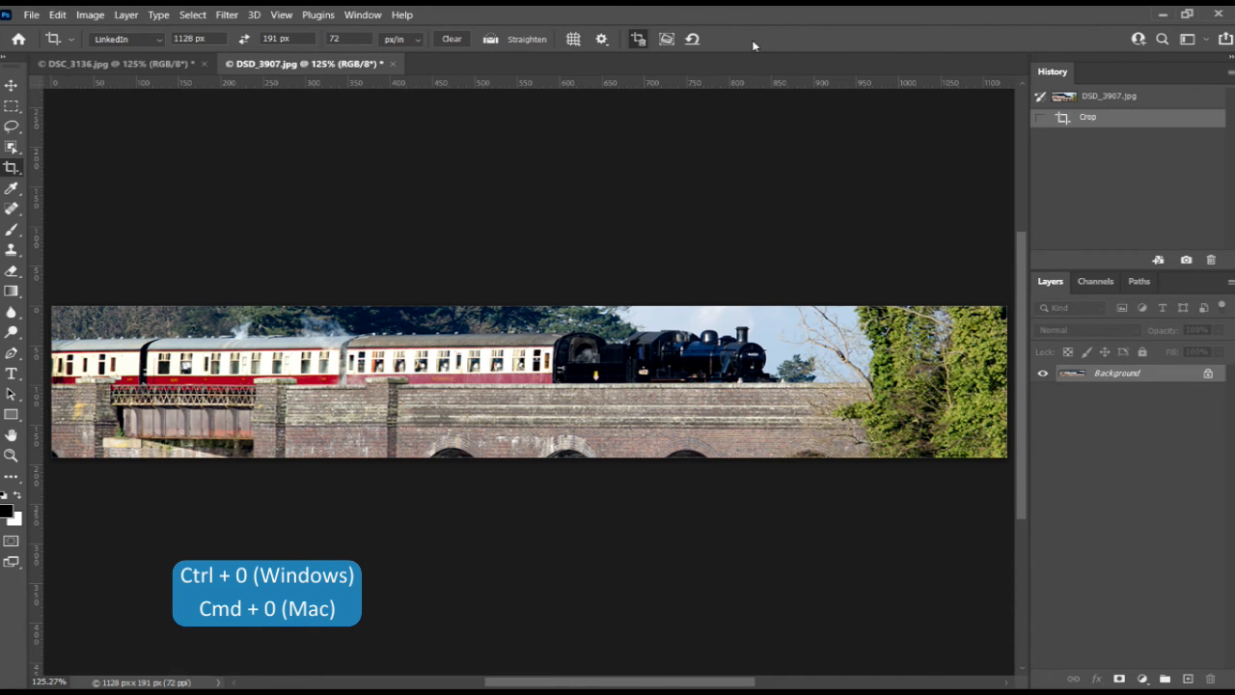